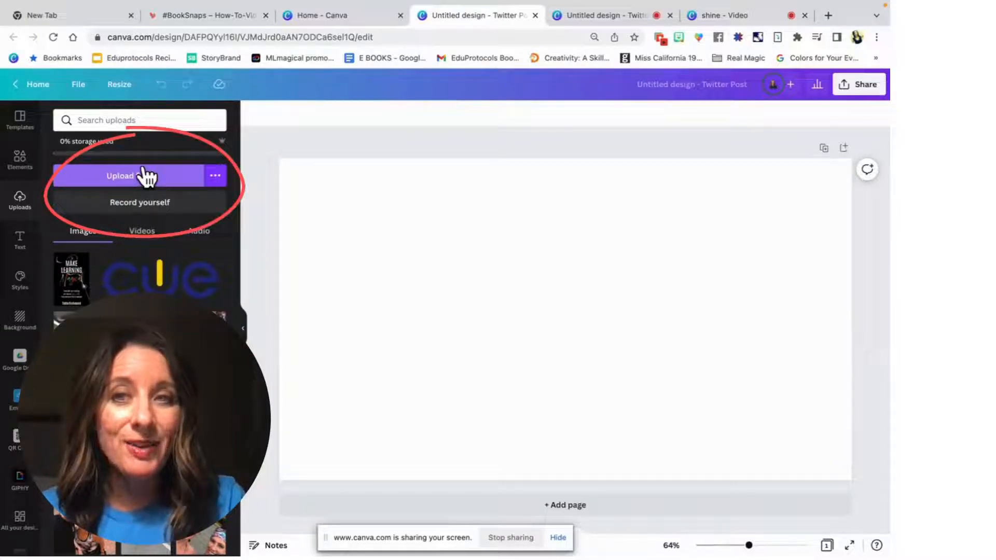
# - Place the uploaded "Make Learning Magical" cover in the lower-left area of the page and shrink it
pyautogui.click(77, 292)
pyautogui.moveTo(545, 267); pyautogui.dragTo(354, 313)
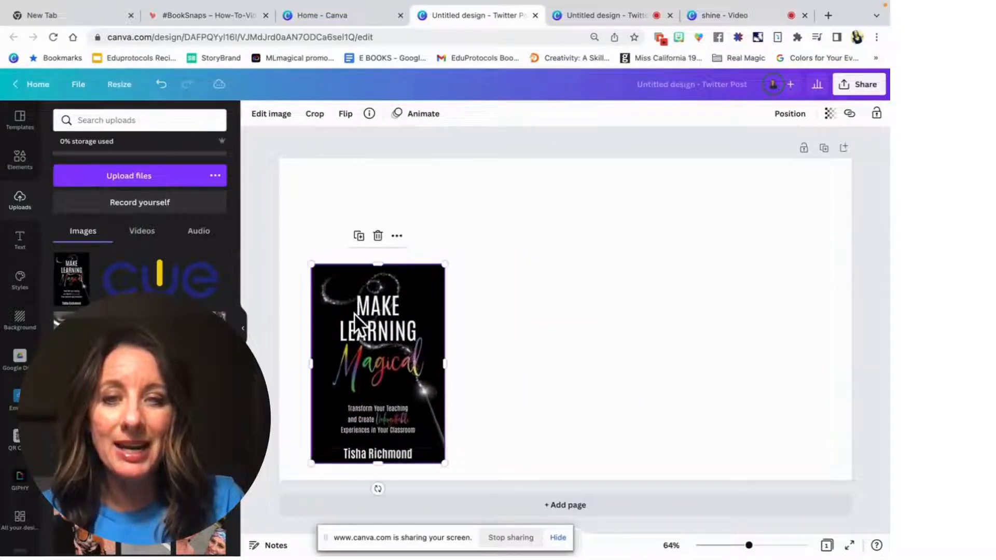
pyautogui.moveTo(444, 262); pyautogui.dragTo(386, 322)
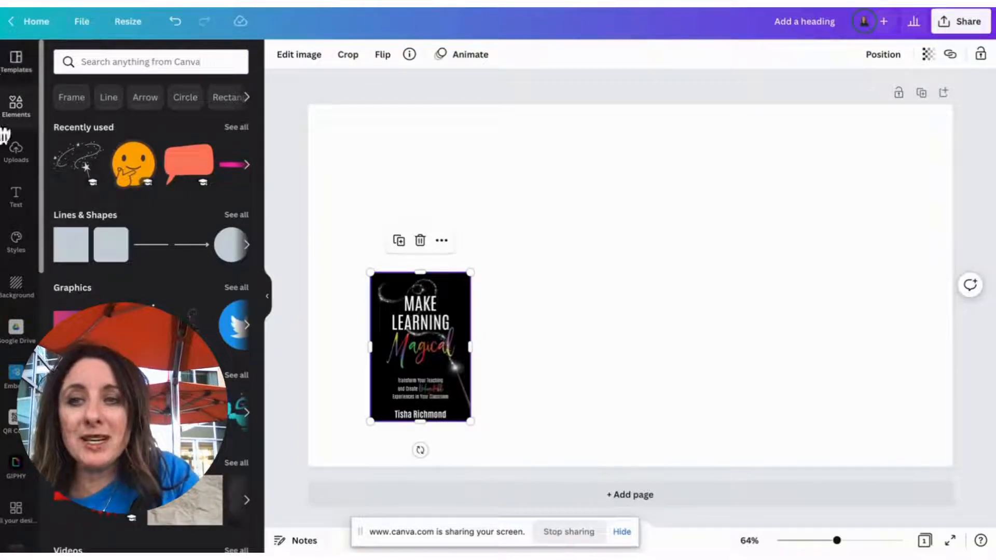
# - Place the uploaded book page beside the cover, cropped and enlarged to show just the "A Spoonful of Sugar" passage
pyautogui.click(17, 153)
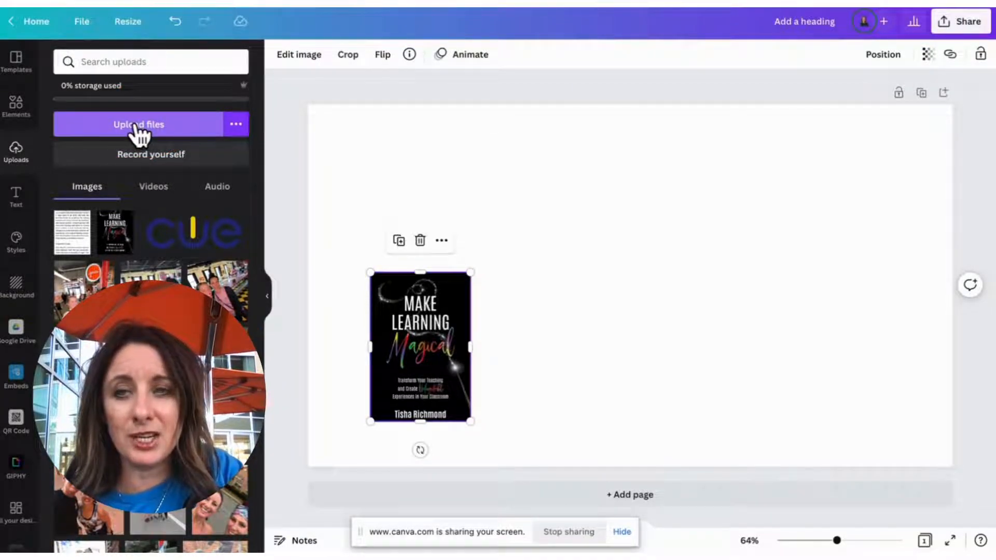
pyautogui.click(73, 242)
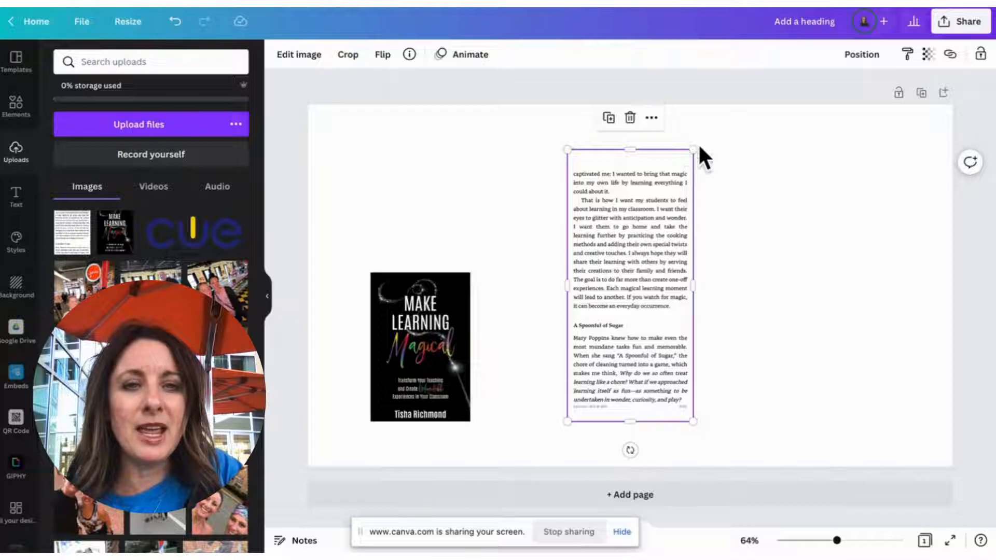
pyautogui.moveTo(691, 148); pyautogui.dragTo(883, 117)
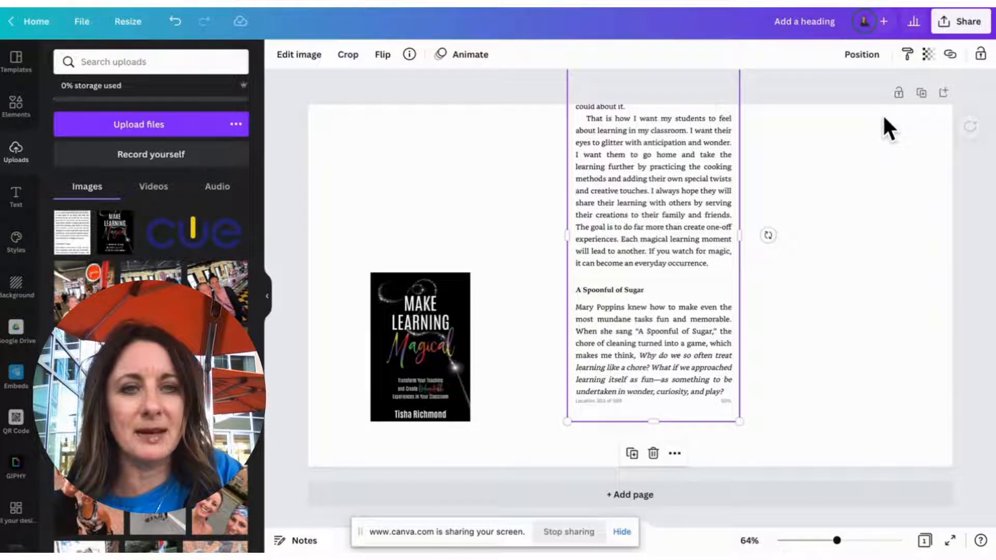
pyautogui.moveTo(706, 160); pyautogui.dragTo(681, 203)
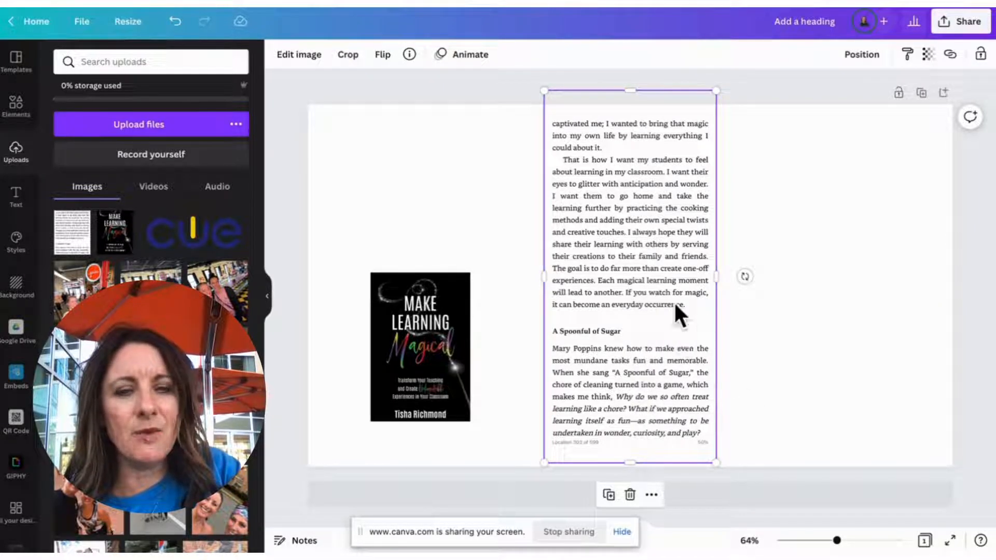
pyautogui.moveTo(630, 89); pyautogui.dragTo(928, 161)
pyautogui.moveTo(805, 253); pyautogui.dragTo(803, 244)
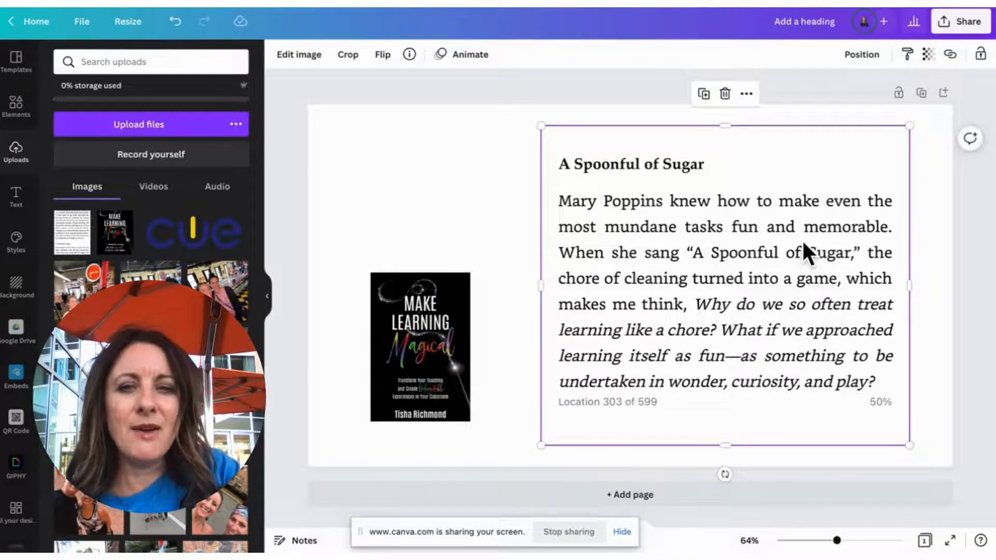
pyautogui.moveTo(434, 319); pyautogui.dragTo(443, 319)
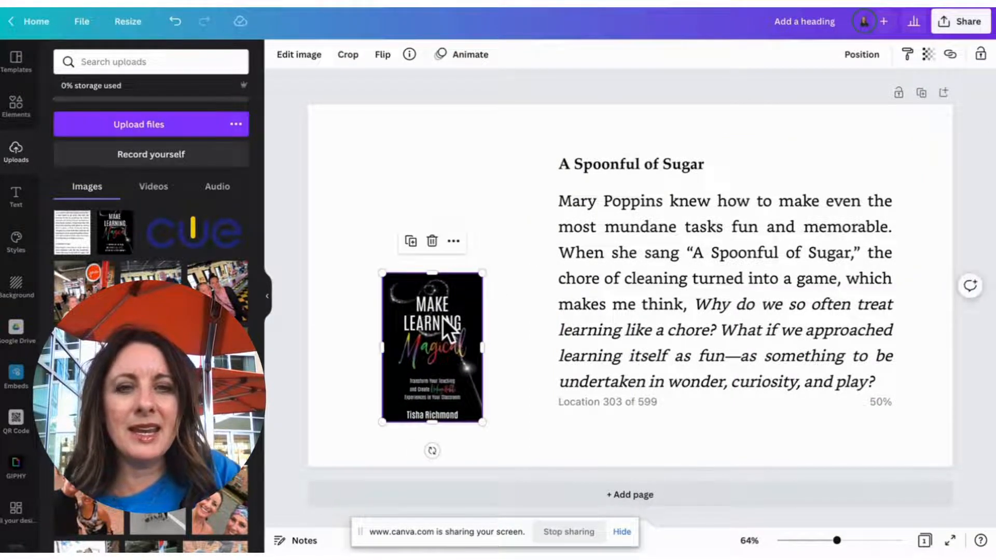
pyautogui.click(11, 109)
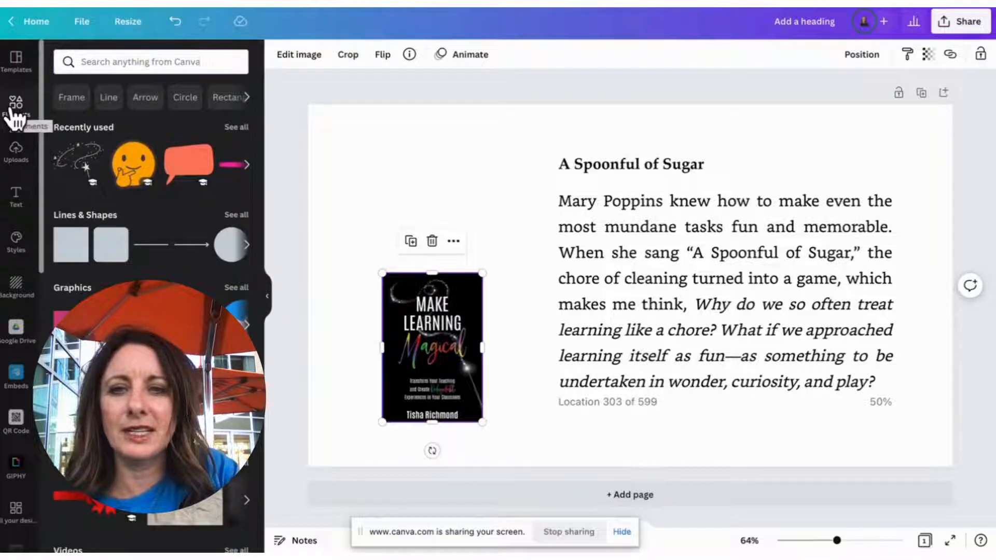
pyautogui.hscroll(1, 192, 164)
pyautogui.hscroll(3, 192, 167)
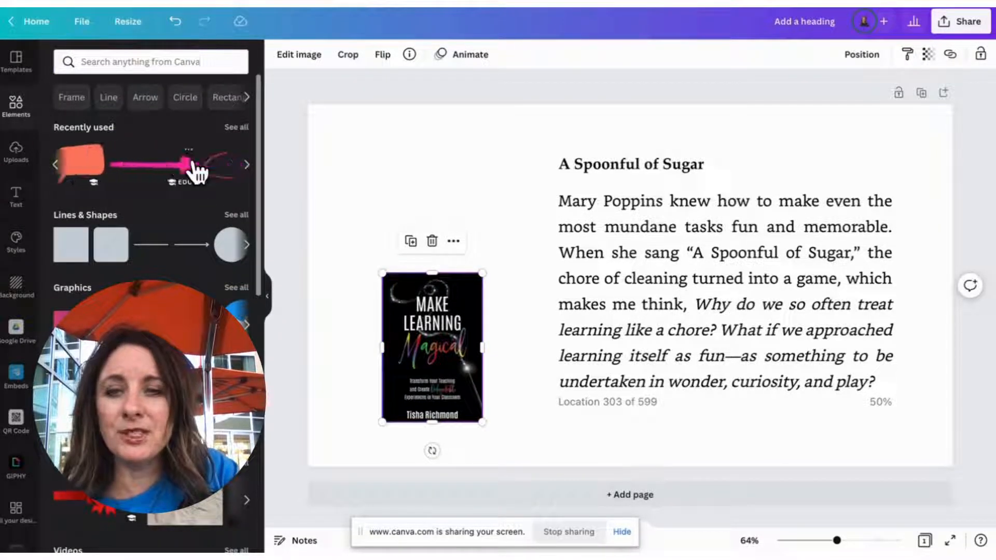
pyautogui.hscroll(4, 178, 166)
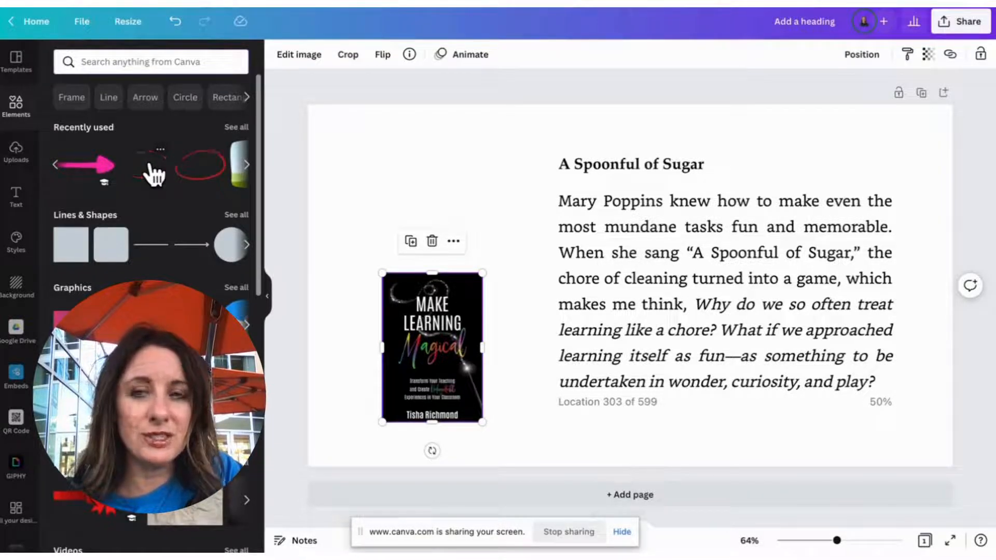
pyautogui.hscroll(-4, 151, 174)
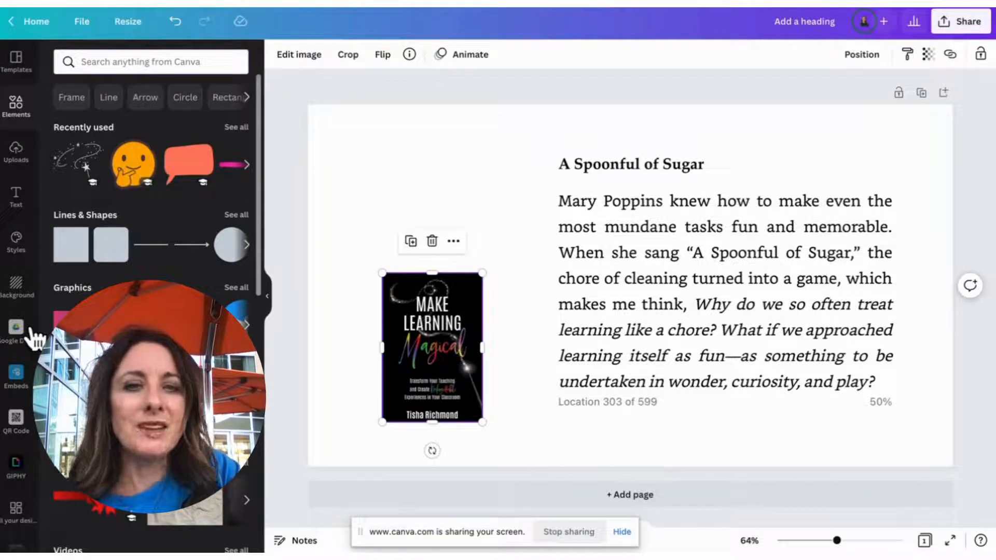
# - Highlight the passage's last sentence, starting "What if we approached", in light turquoise using the Draw app's Highlighter at size 70
pyautogui.scroll(-5, 19, 490)
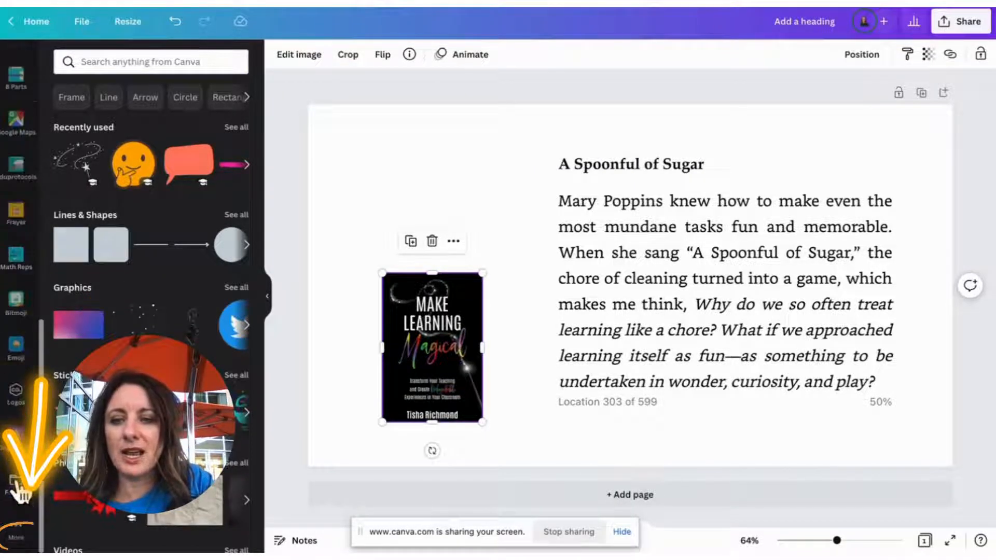
pyautogui.click(20, 526)
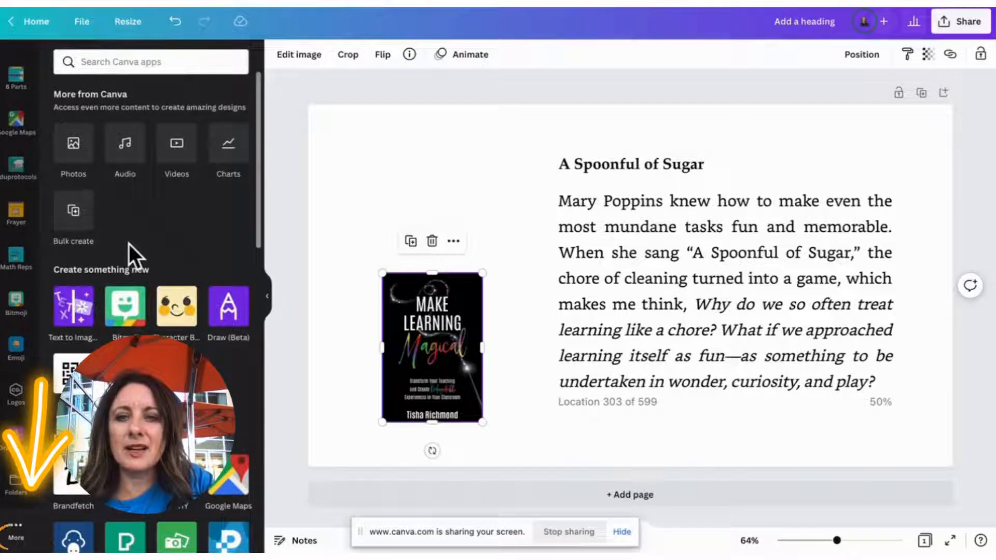
pyautogui.click(229, 308)
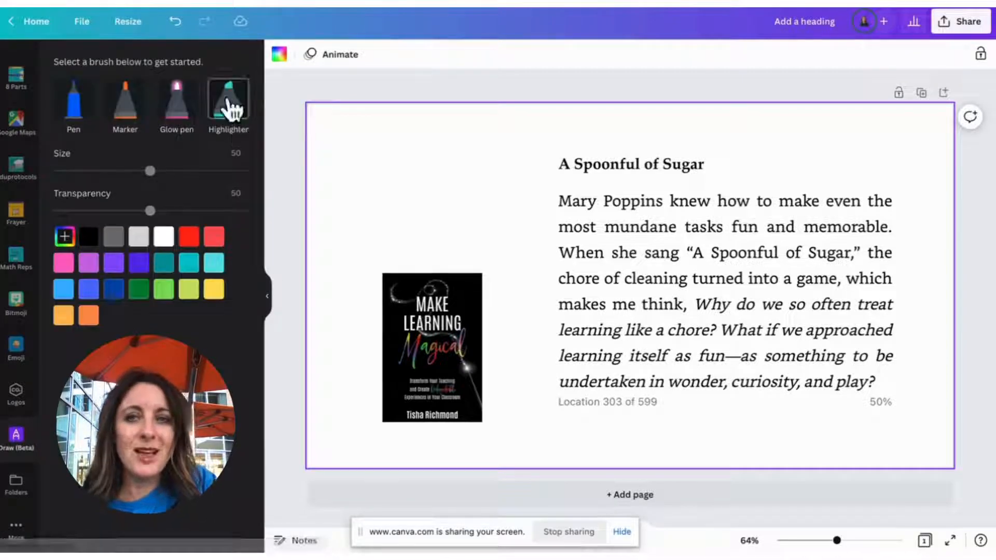
pyautogui.click(229, 100)
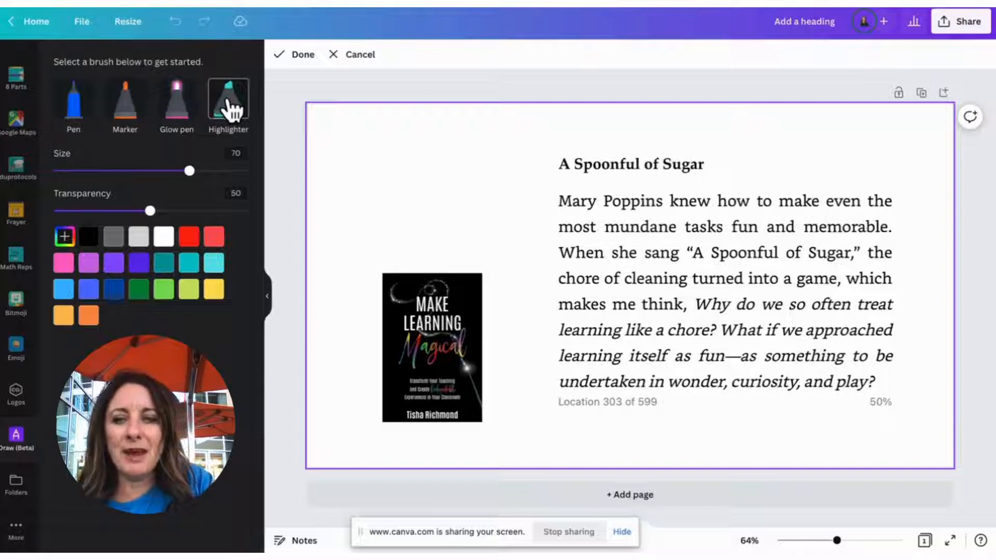
pyautogui.click(214, 264)
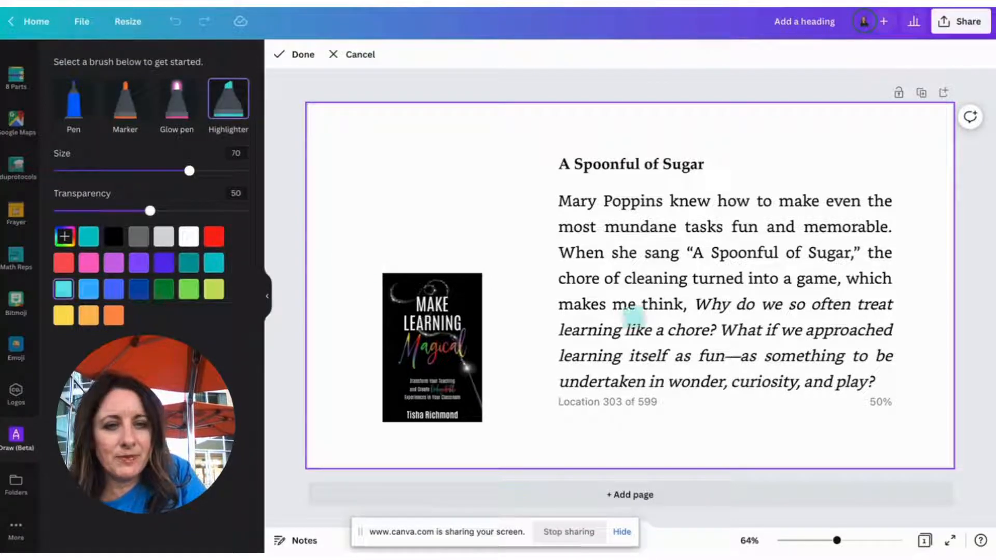
pyautogui.moveTo(727, 332); pyautogui.dragTo(900, 331)
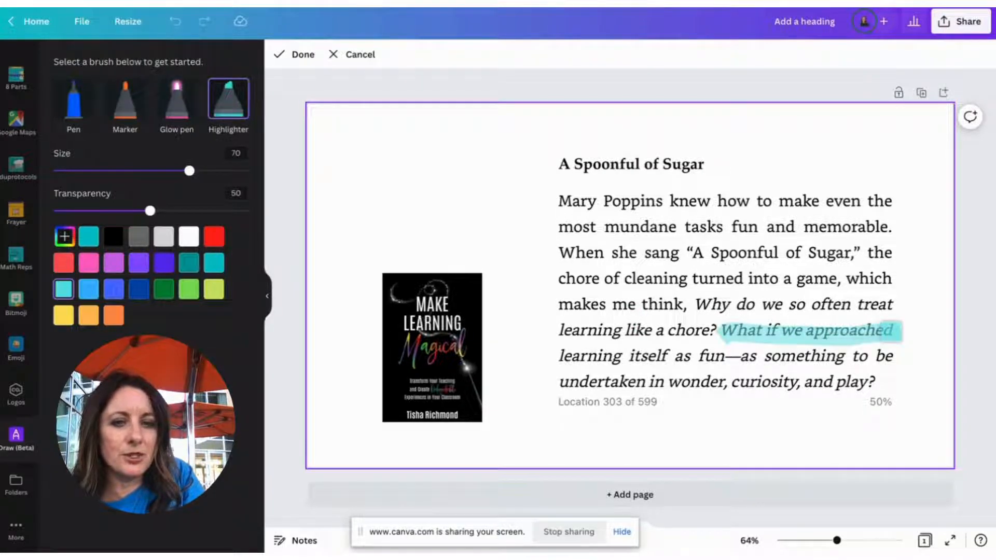
pyautogui.moveTo(561, 357)
pyautogui.mouseDown()
pyautogui.moveTo(921, 358)
pyautogui.moveTo(904, 358)
pyautogui.mouseUp()
pyautogui.moveTo(558, 383); pyautogui.dragTo(884, 382)
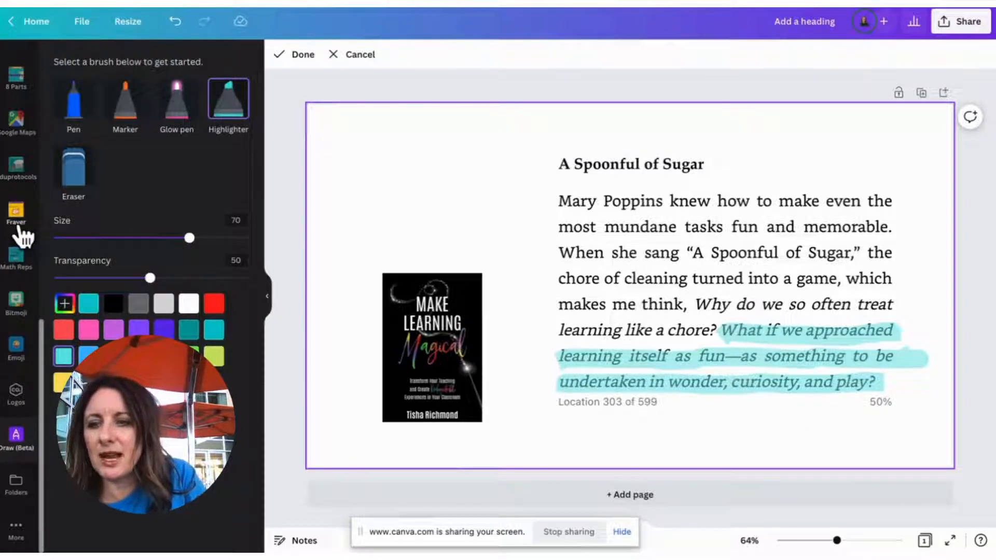
# - Add the orange thinking-face emoji, shrunk and placed below the book cover, and move the cover up to make room
pyautogui.scroll(10, 17, 184)
pyautogui.click(14, 107)
pyautogui.click(136, 165)
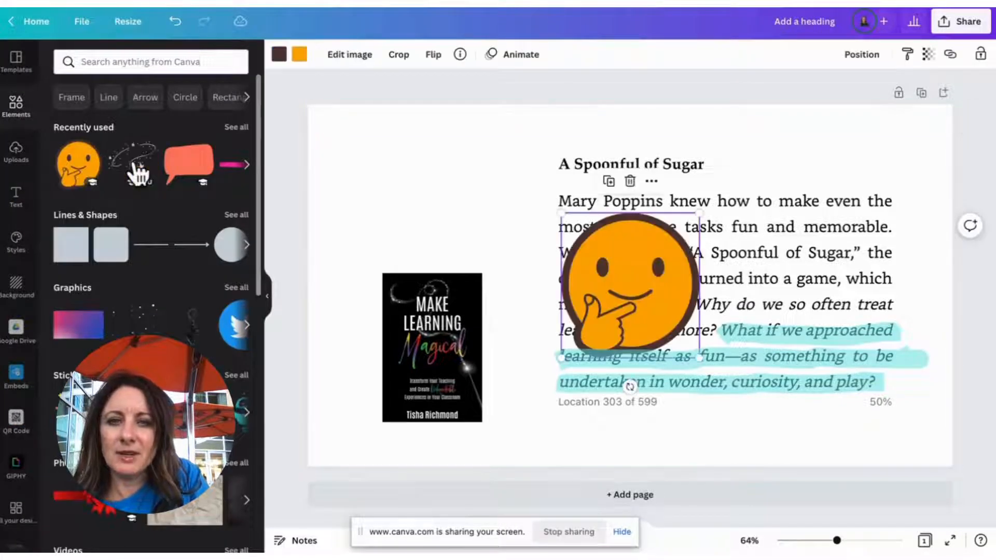
pyautogui.click(696, 216)
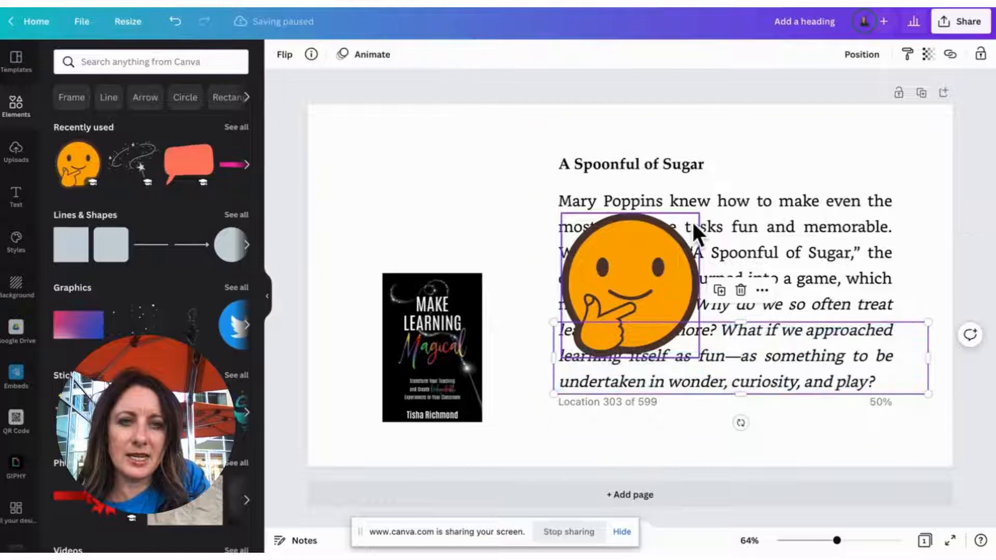
pyautogui.click(667, 239)
pyautogui.moveTo(698, 213); pyautogui.dragTo(633, 279)
pyautogui.moveTo(587, 316); pyautogui.dragTo(468, 374)
pyautogui.click(416, 304)
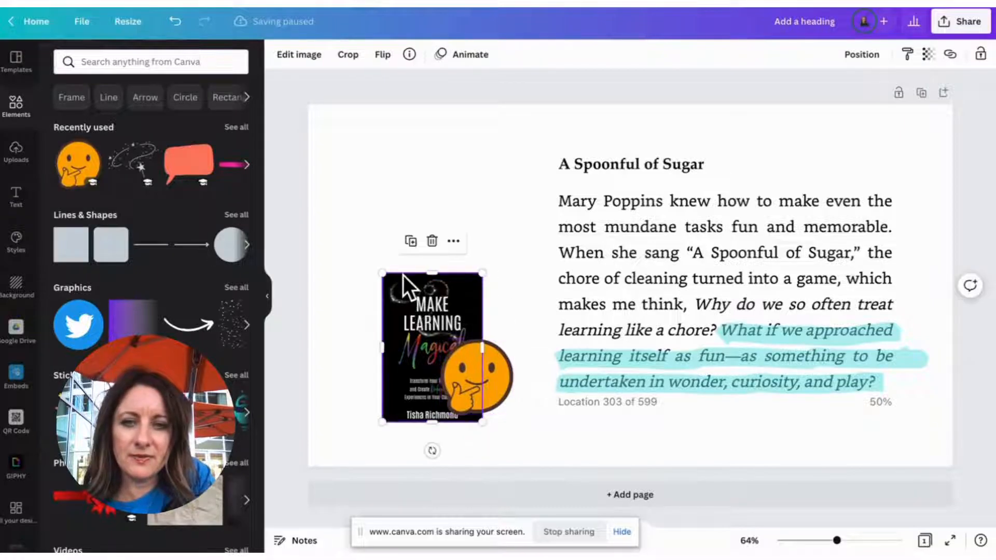
pyautogui.moveTo(416, 304); pyautogui.dragTo(377, 209)
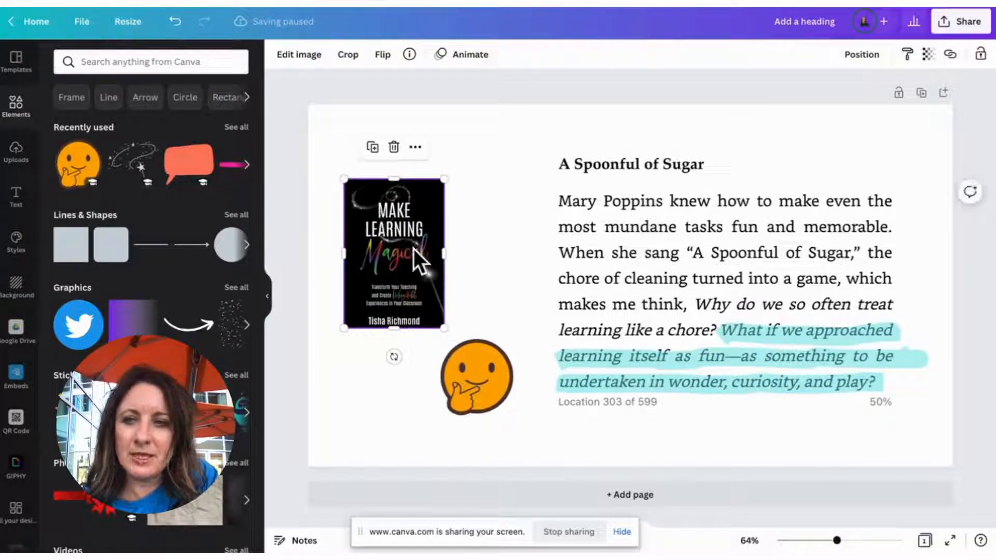
# - Add a small coral speech bubble beside the emoji, shifting the emoji and the book cover so the bubble's tail points at the emoji
pyautogui.click(184, 171)
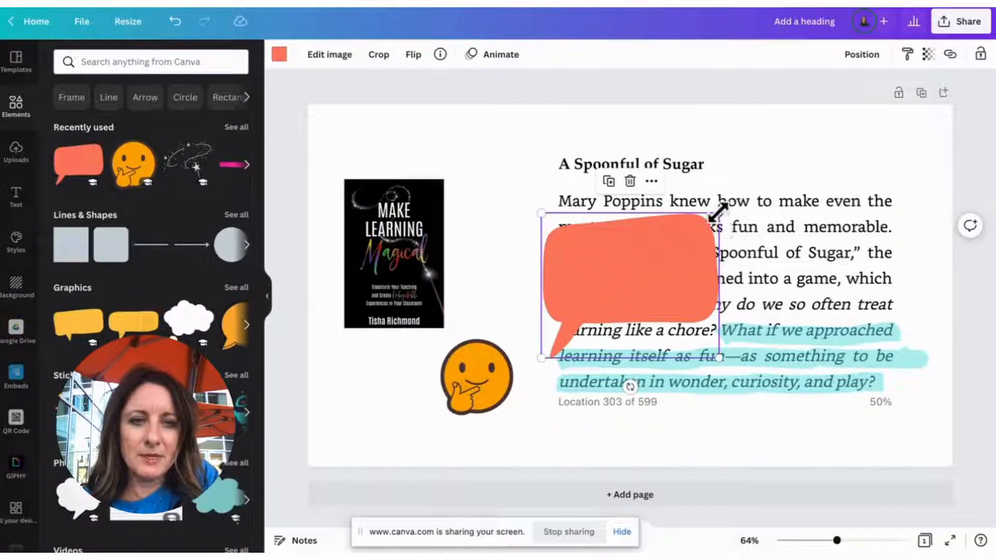
pyautogui.moveTo(720, 207); pyautogui.dragTo(669, 254)
pyautogui.click(465, 365)
pyautogui.moveTo(465, 365); pyautogui.dragTo(389, 389)
pyautogui.moveTo(589, 310); pyautogui.dragTo(456, 325)
pyautogui.moveTo(453, 324); pyautogui.dragTo(453, 322)
pyautogui.moveTo(392, 252); pyautogui.dragTo(386, 232)
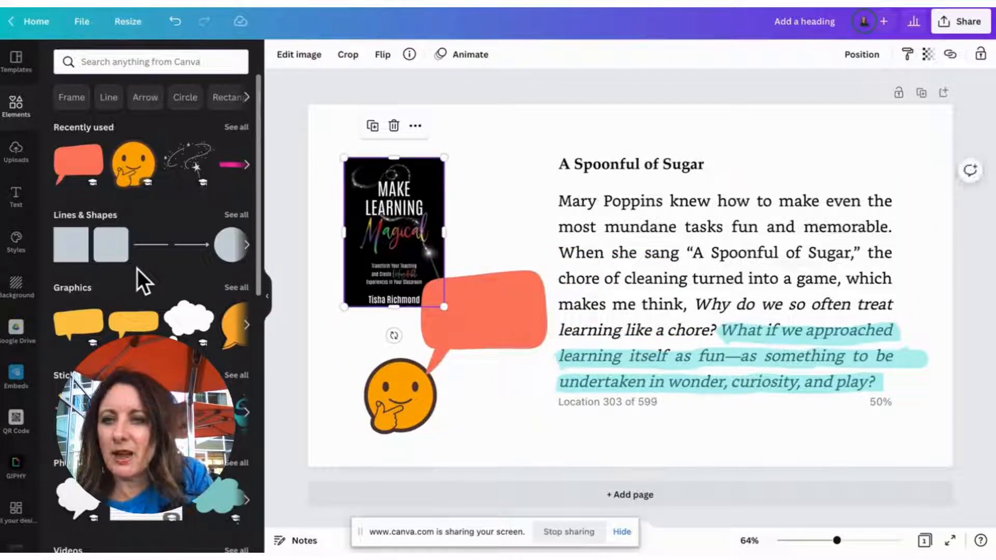
# - Add a heading text box and position it inside the coral speech bubble
pyautogui.click(16, 201)
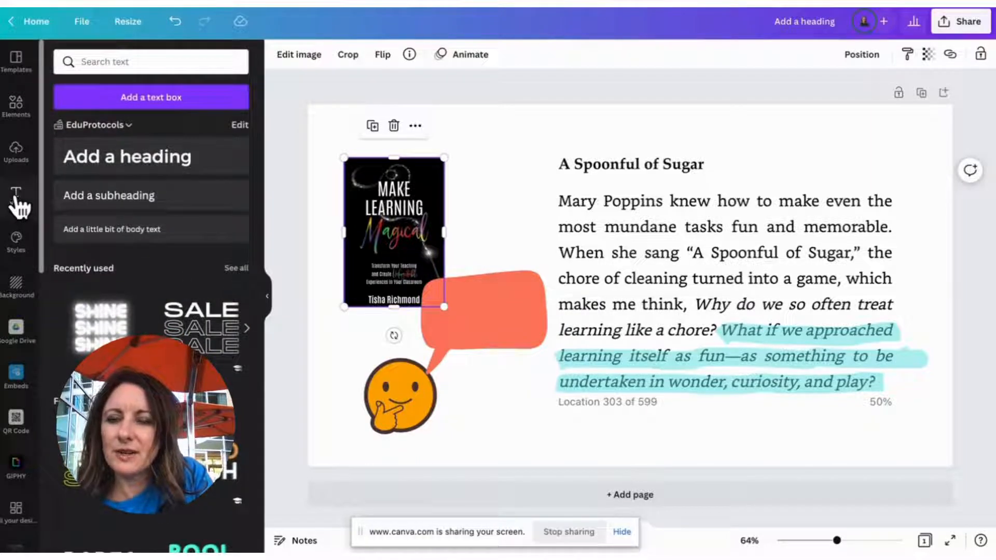
pyautogui.click(122, 167)
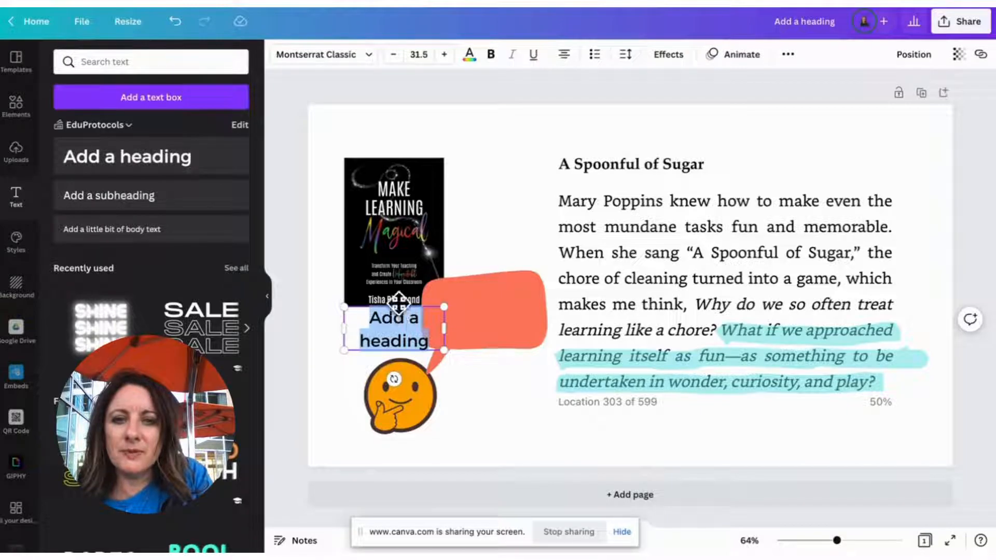
pyautogui.moveTo(393, 324); pyautogui.dragTo(463, 307)
pyautogui.click(357, 325)
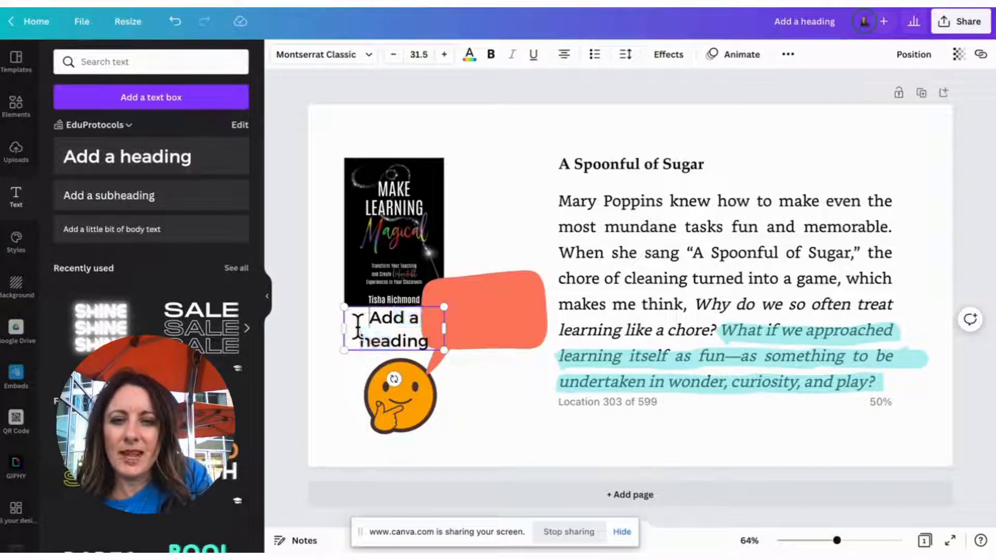
pyautogui.click(338, 391)
pyautogui.moveTo(398, 333); pyautogui.dragTo(482, 312)
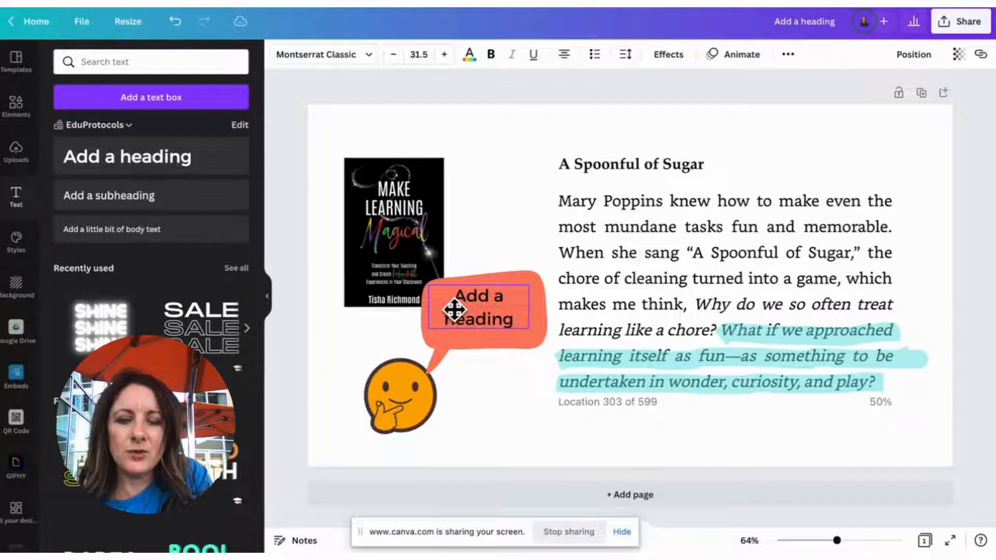
# - Replace the placeholder heading in the coral speech bubble with "I want all students to experience the wonder of learning."
pyautogui.doubleClick(477, 316)
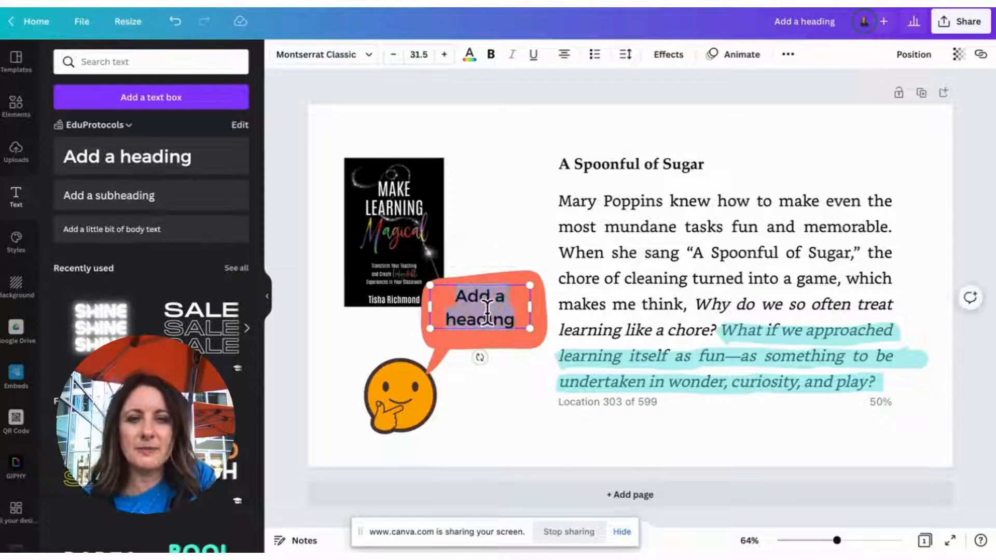
pyautogui.click(519, 317)
pyautogui.moveTo(455, 296); pyautogui.dragTo(517, 315)
pyautogui.press('BackSpace')
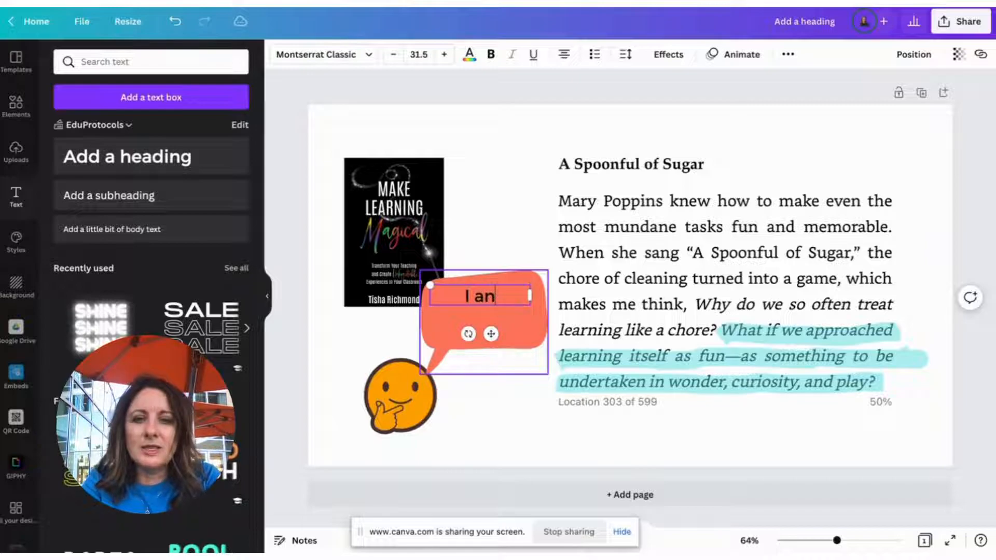
pyautogui.write('I wamt')
pyautogui.press('BackSpace')
pyautogui.press('BackSpace')
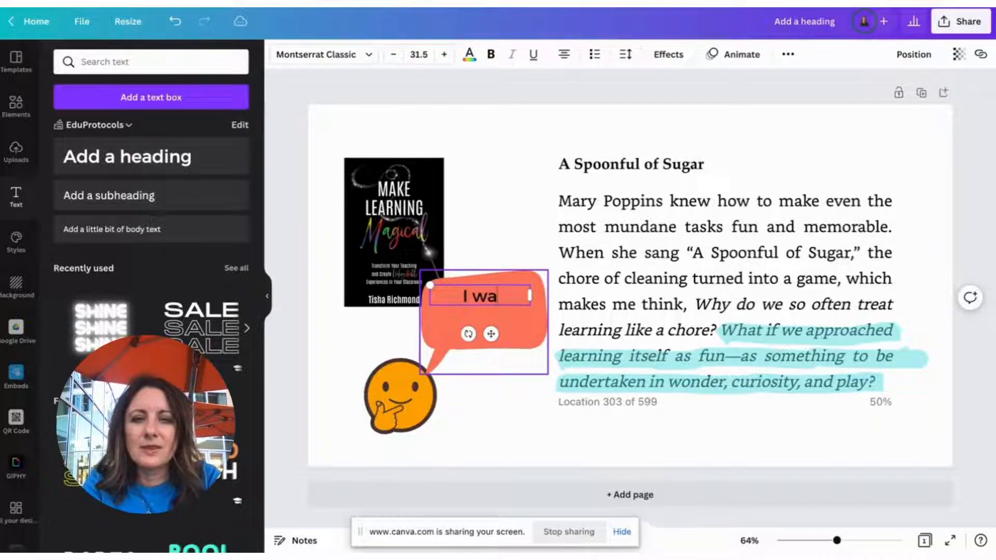
pyautogui.write('ant all sstud')
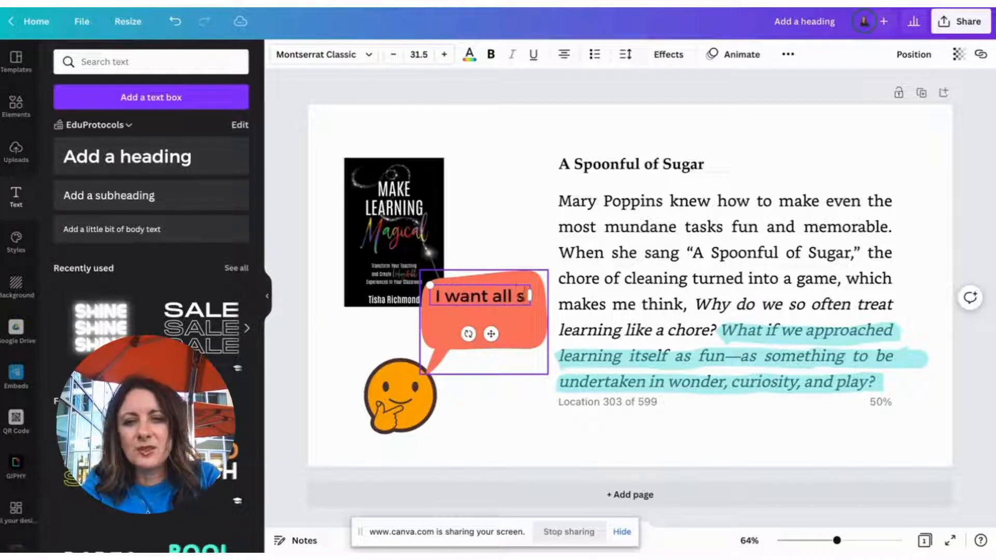
pyautogui.press('BackSpace')
pyautogui.press('BackSpace')
pyautogui.press('BackSpace')
pyautogui.press('BackSpace')
pyautogui.write('tudents')
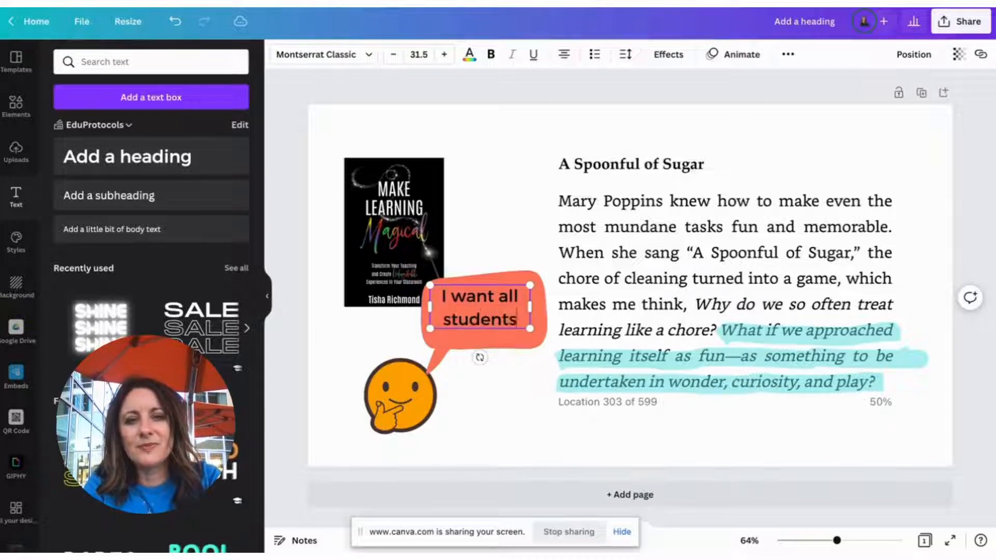
pyautogui.write(' to experienc')
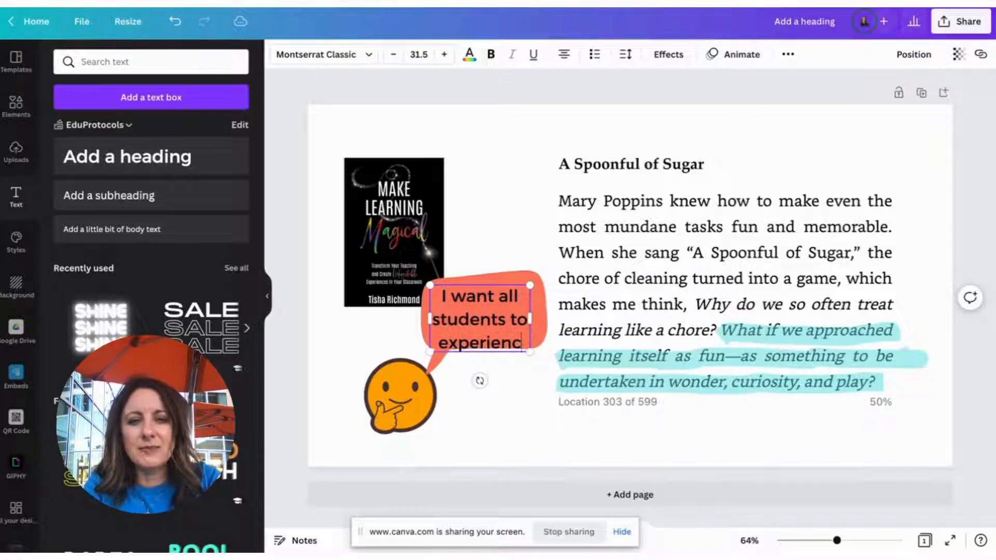
pyautogui.write('e the wonder')
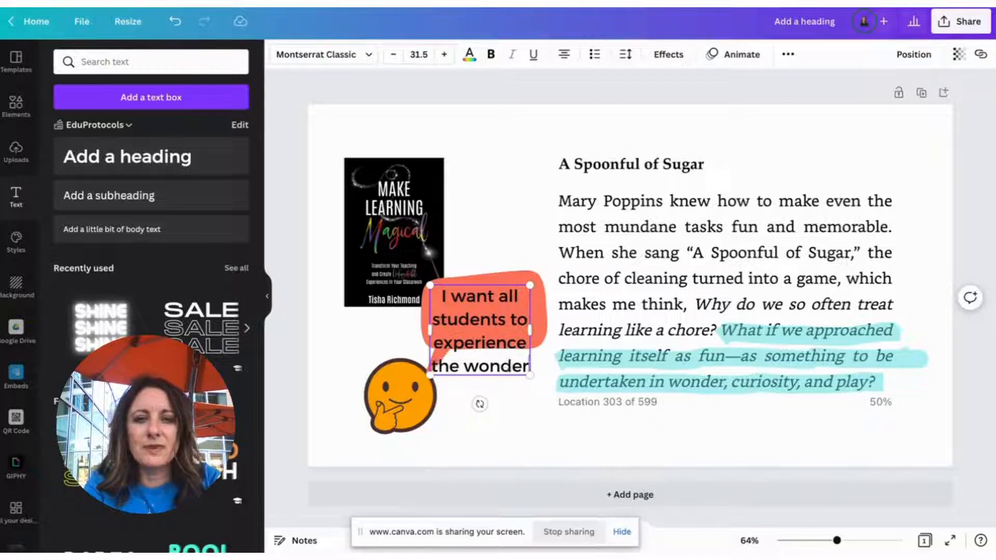
pyautogui.write(' of learning.')
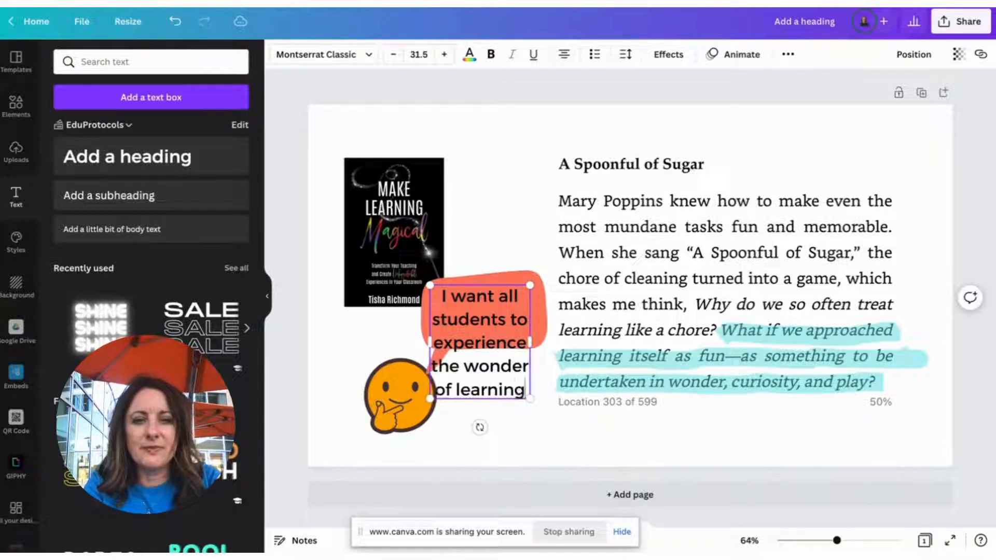
# - Reduce the reflection text to font size 21 and shift it slightly right so it fits inside the coral speech bubble
pyautogui.moveTo(528, 399); pyautogui.dragTo(534, 306)
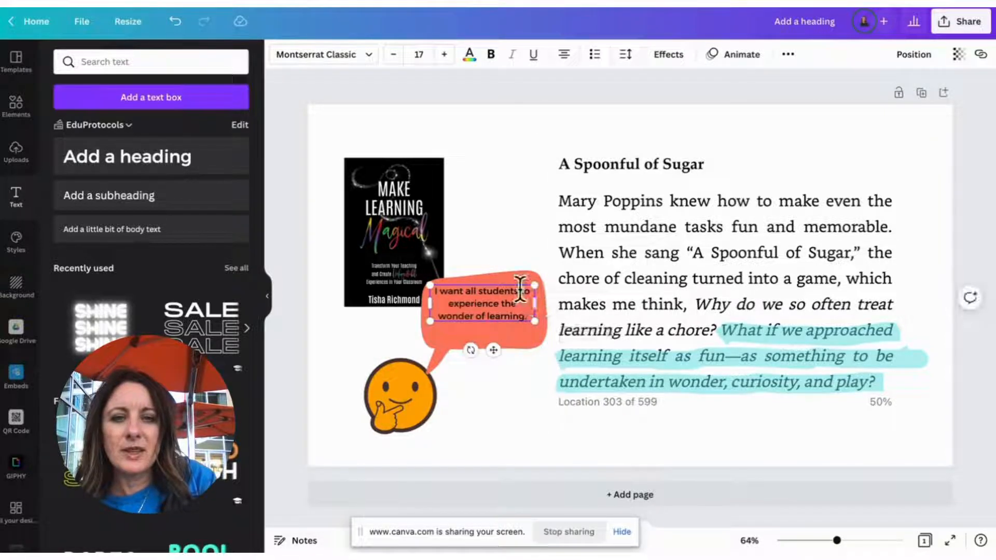
pyautogui.click(444, 54)
pyautogui.click(443, 54)
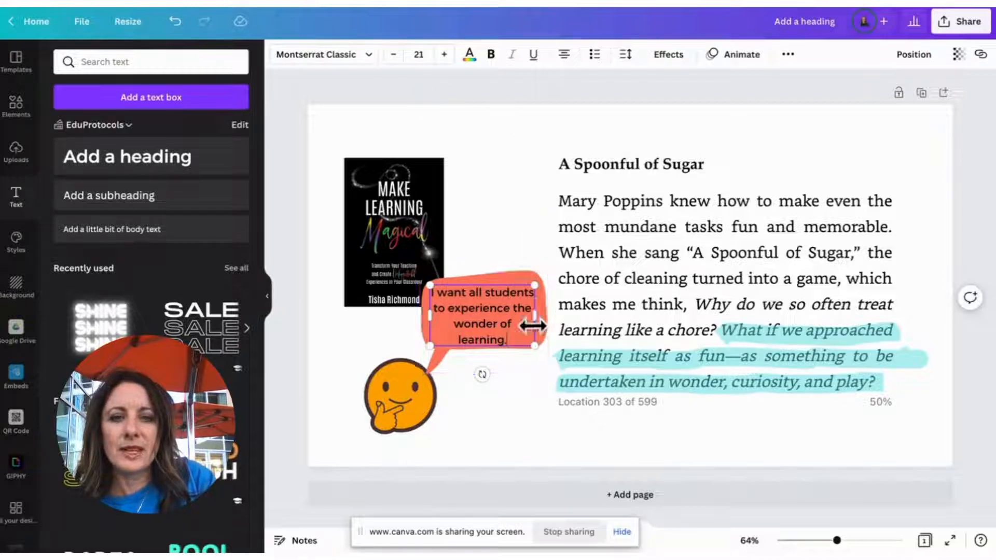
pyautogui.moveTo(539, 318); pyautogui.dragTo(542, 316)
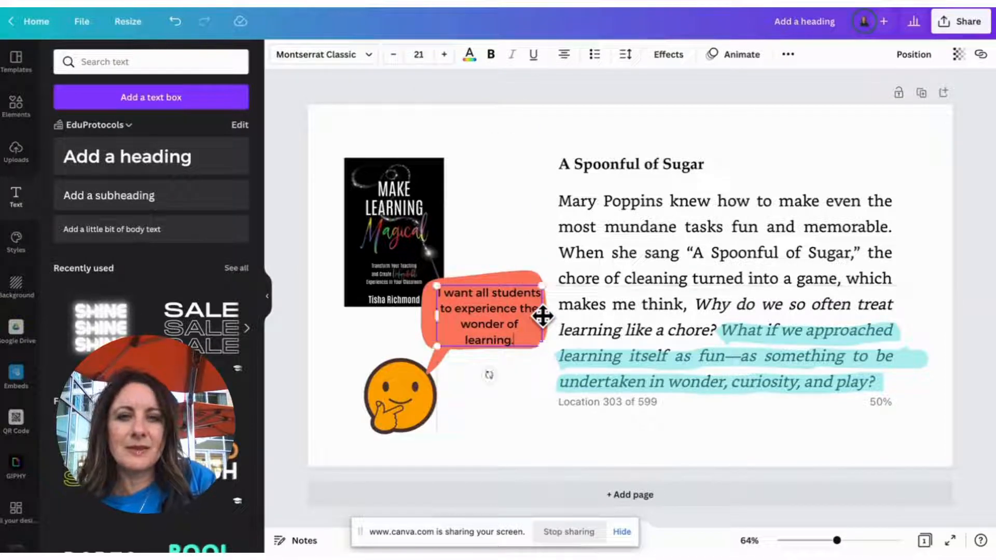
pyautogui.click(518, 143)
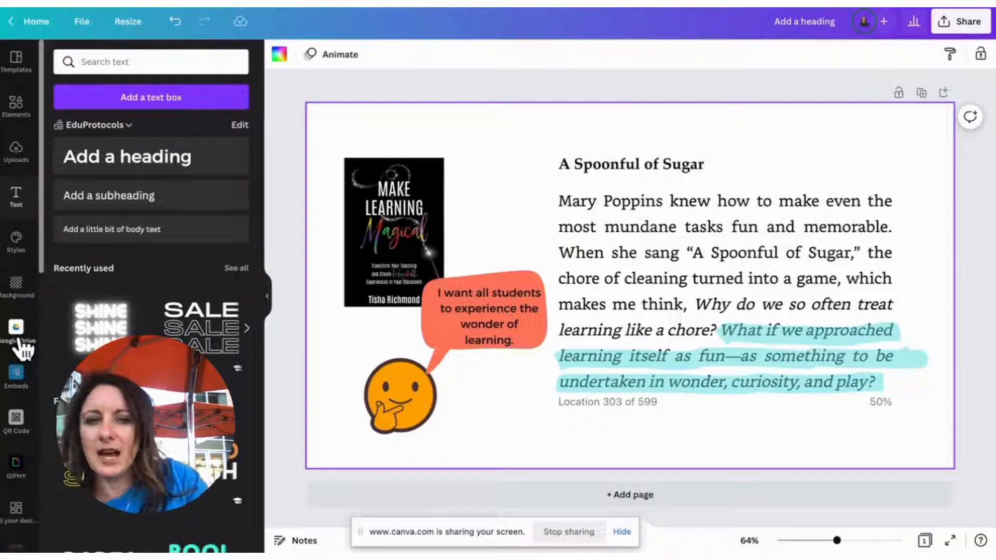
# - Try an orange page background, and set the background to solid turquoise instead
pyautogui.click(16, 287)
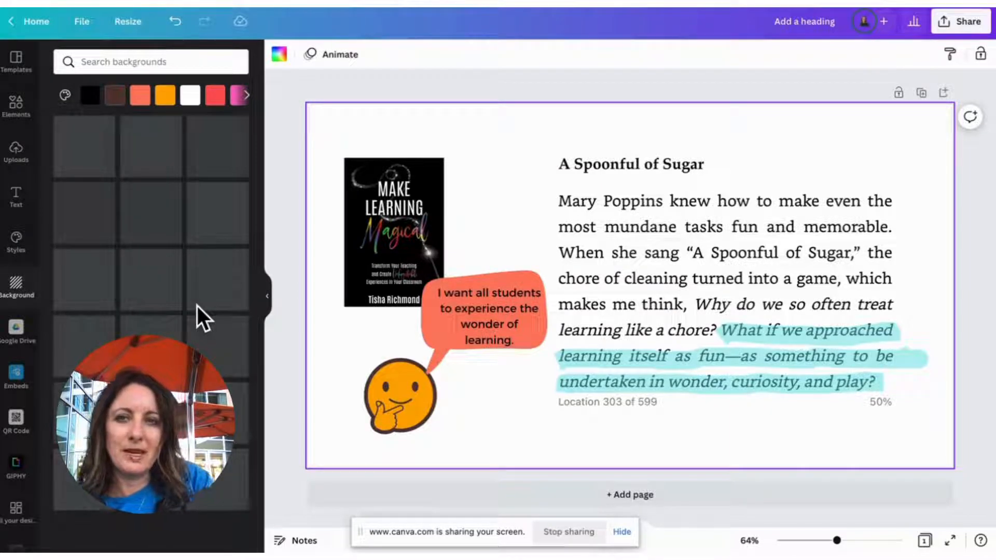
pyautogui.click(165, 95)
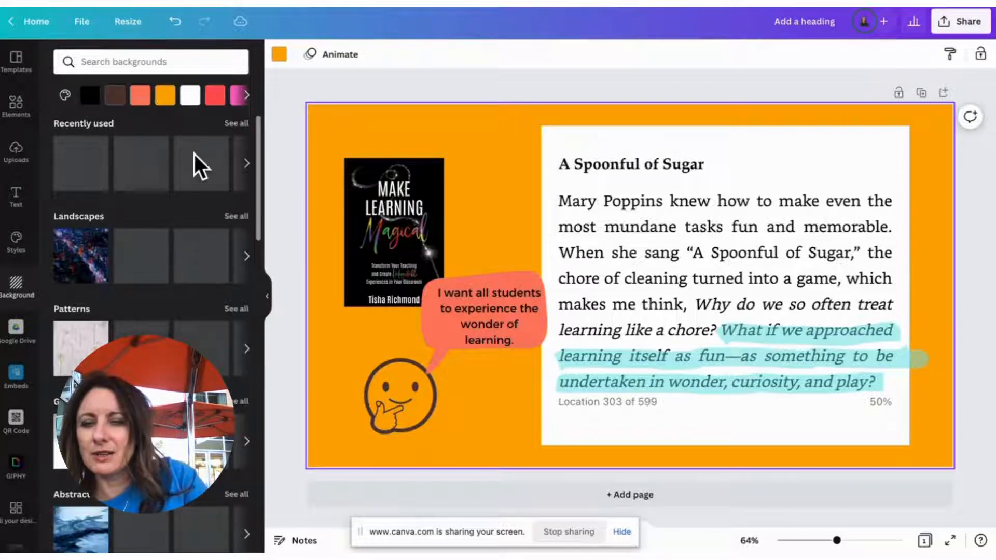
pyautogui.hscroll(3, 216, 102)
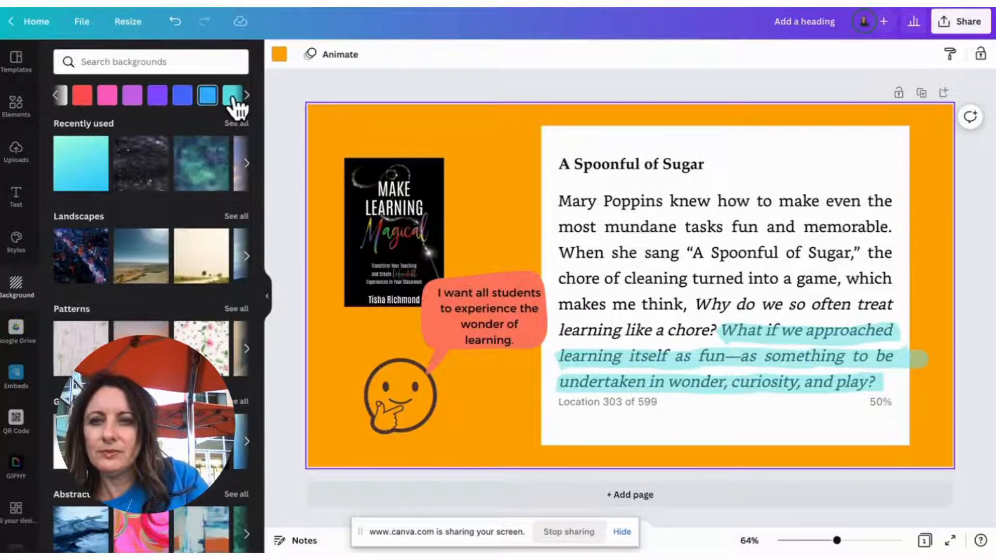
pyautogui.hscroll(3, 233, 100)
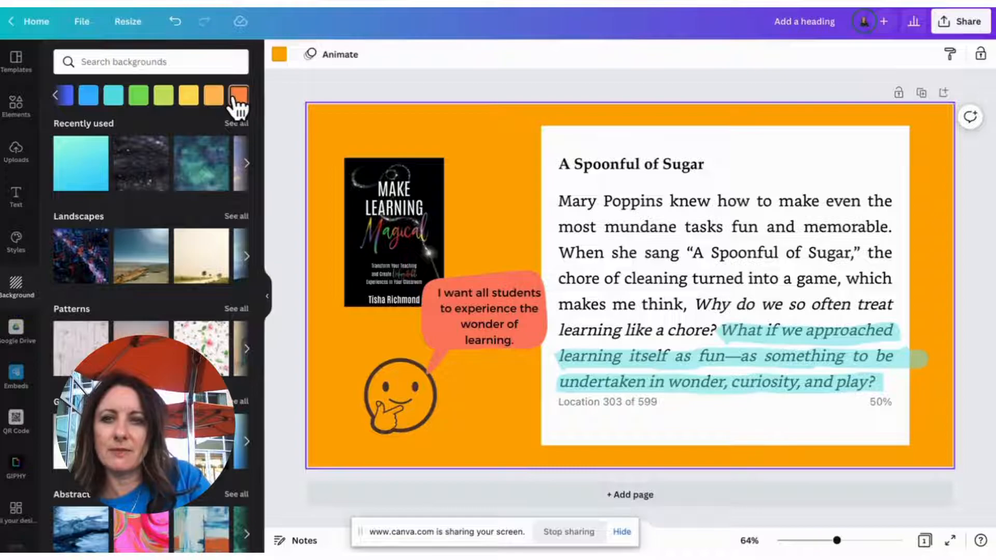
pyautogui.click(114, 97)
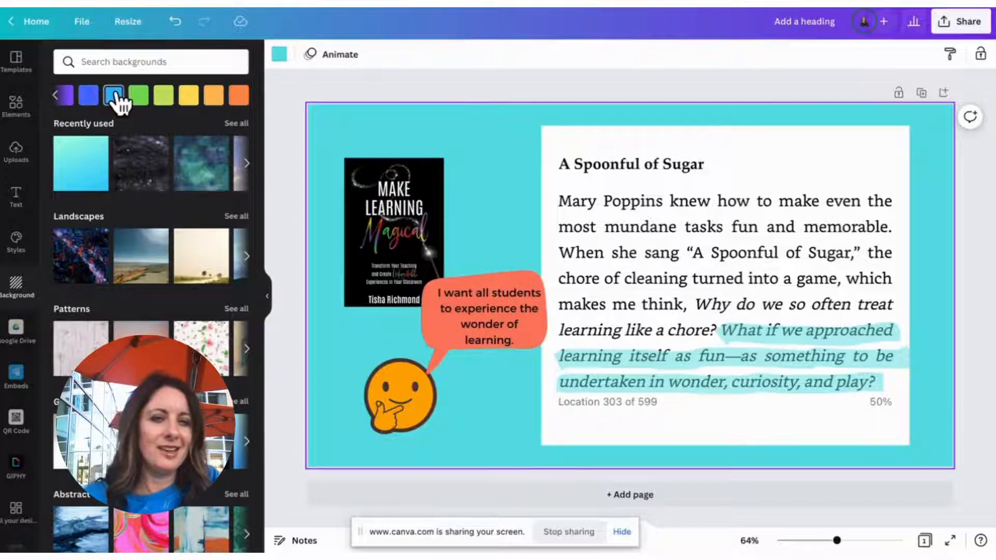